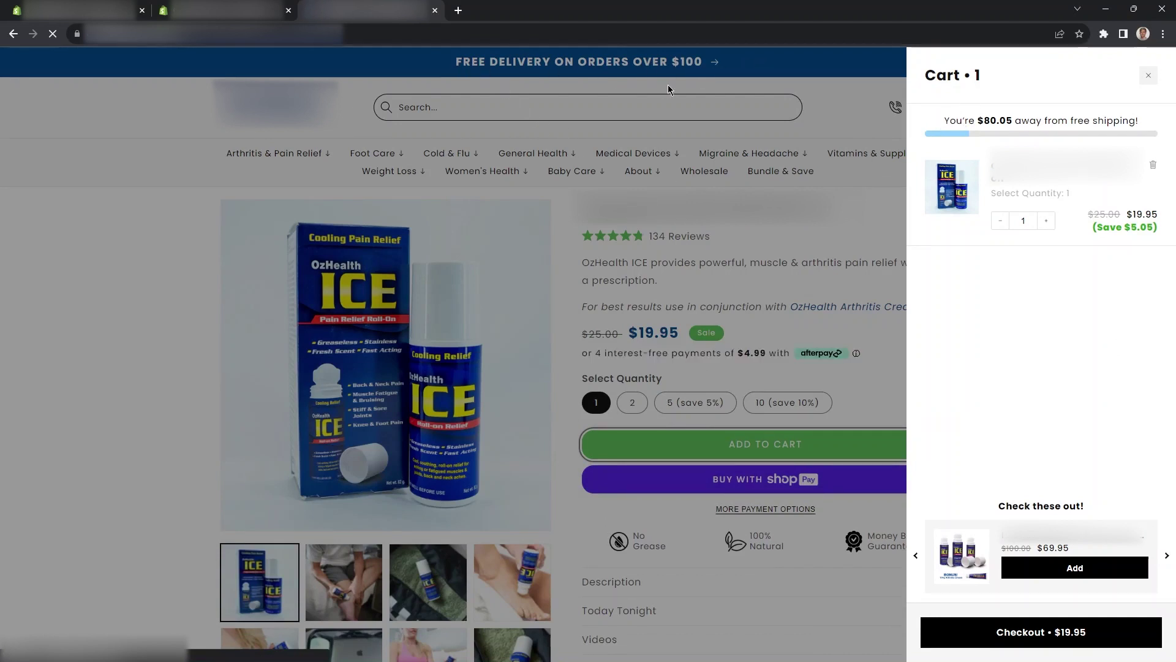
# Examine the cart drawer's free-shipping progress message and browse the recommended products in its "Check these out!" carousel
pyautogui.moveTo(976, 121); pyautogui.dragTo(1146, 134)
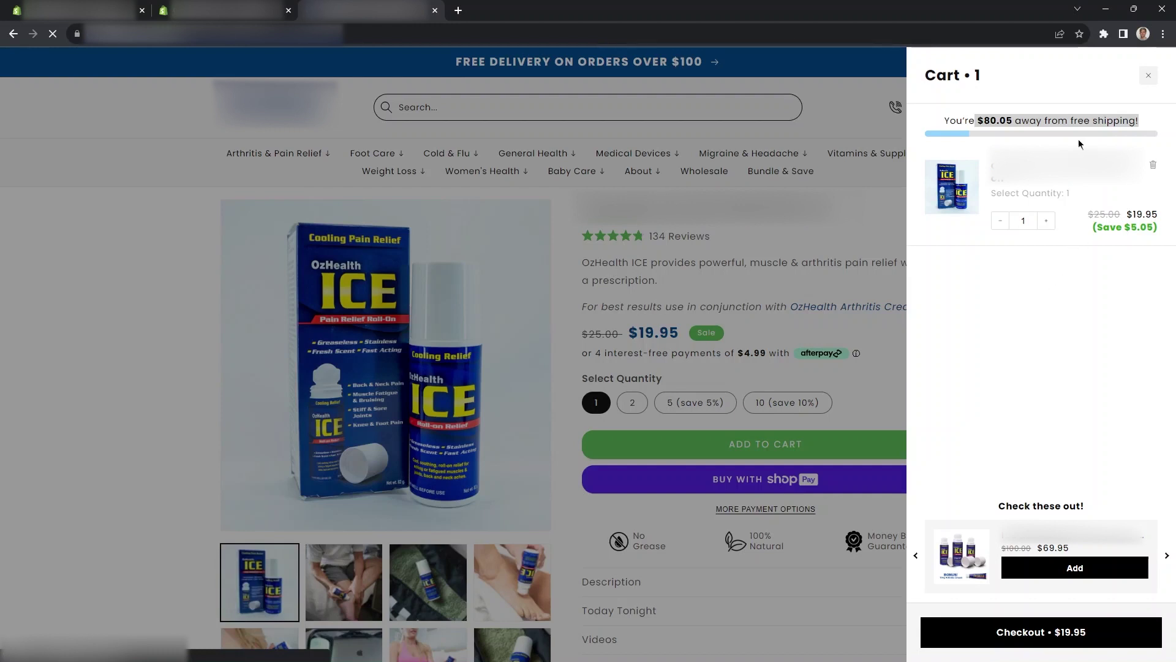
pyautogui.click(1065, 343)
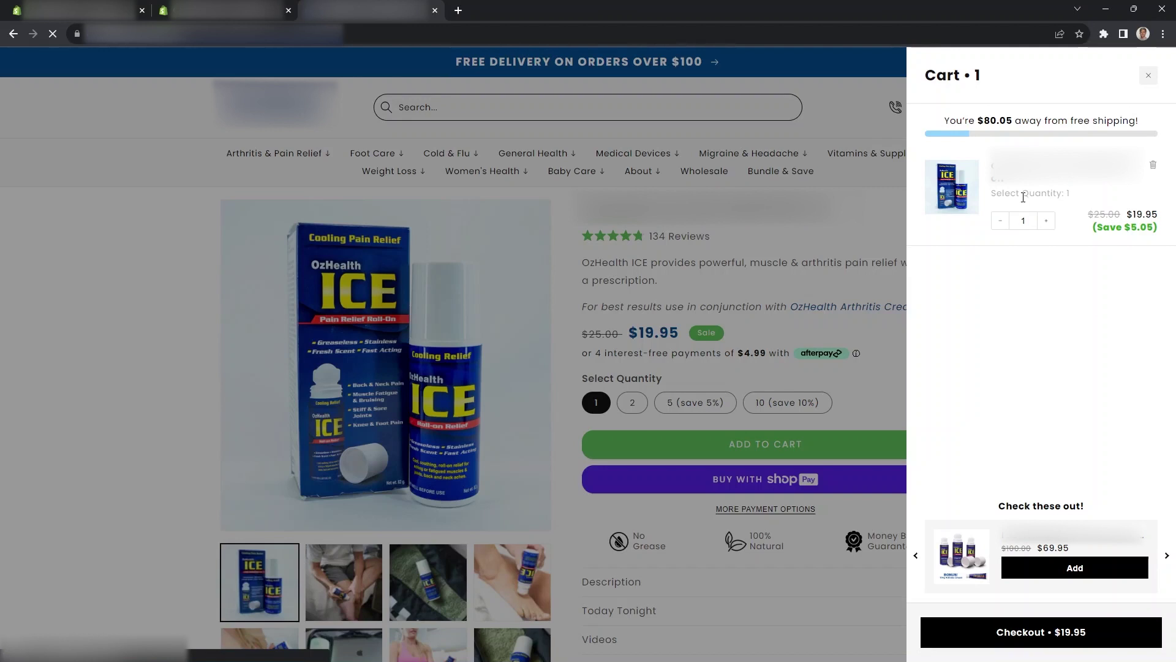
pyautogui.moveTo(943, 121); pyautogui.dragTo(1095, 136)
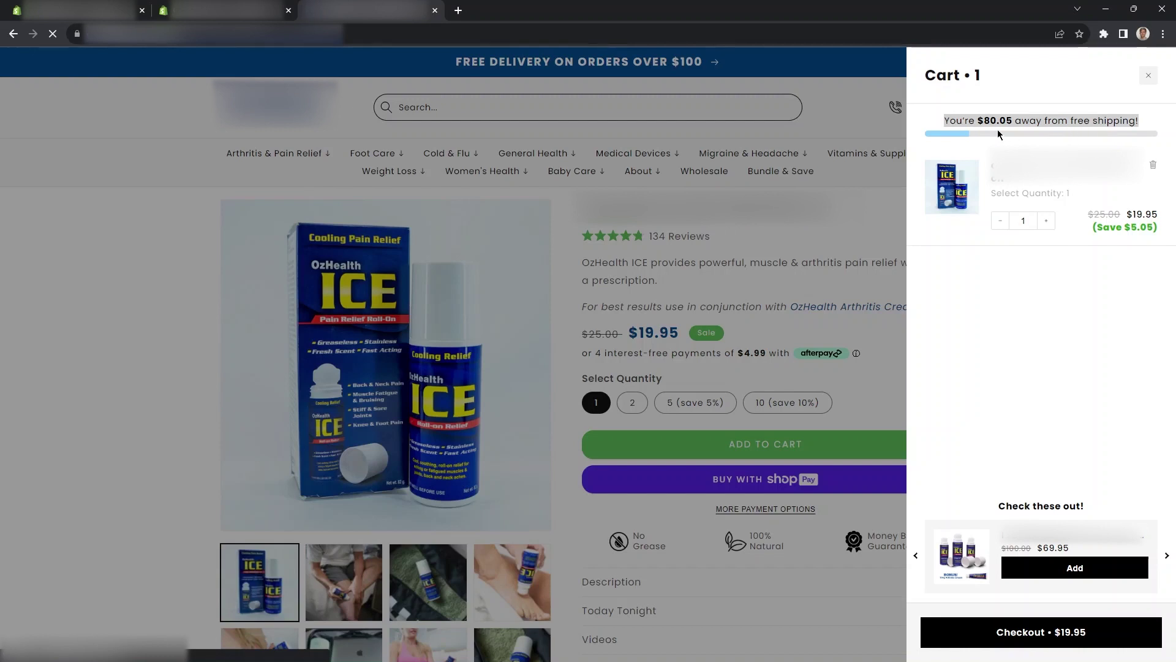
pyautogui.click(1167, 559)
pyautogui.click(1165, 558)
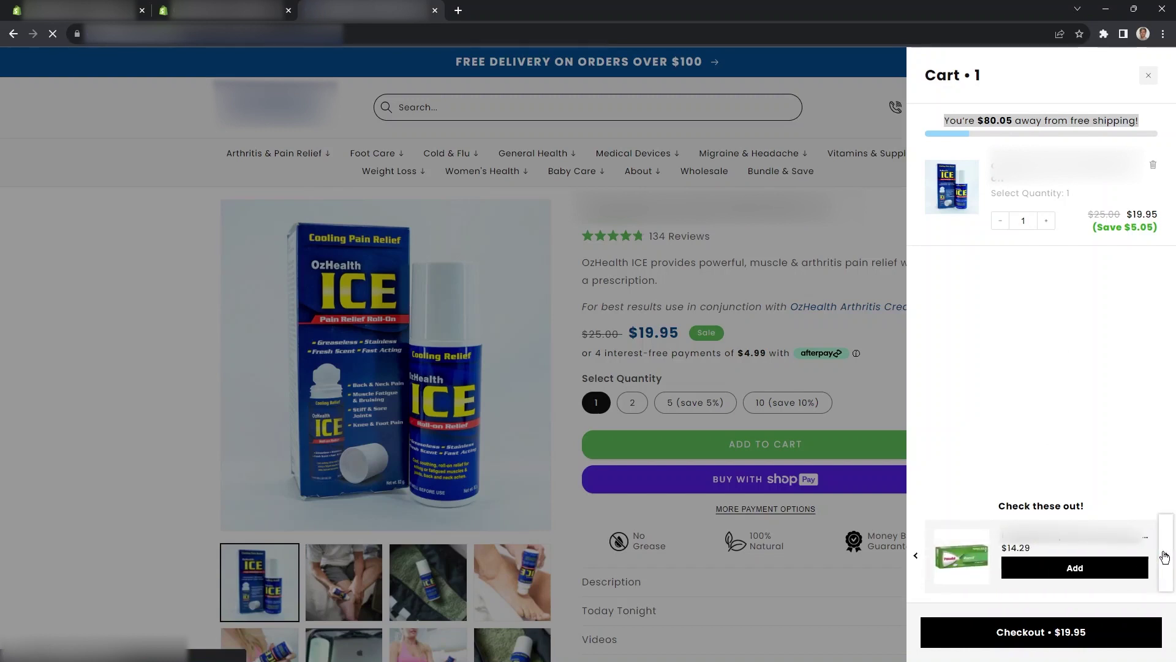
pyautogui.click(1094, 405)
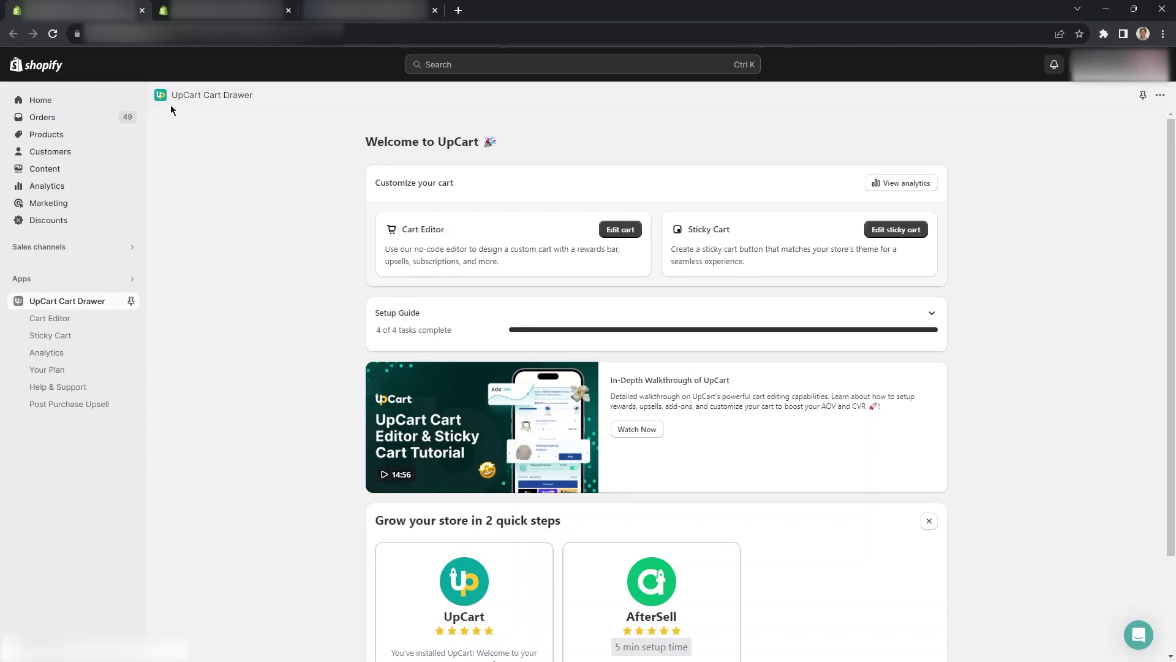
# Look over the UpCart Cart Drawer app's welcome page in the Shopify admin, down to its store growth section
pyautogui.moveTo(249, 99); pyautogui.dragTo(182, 101)
pyautogui.click(223, 167)
pyautogui.scroll(-2, 228, 181)
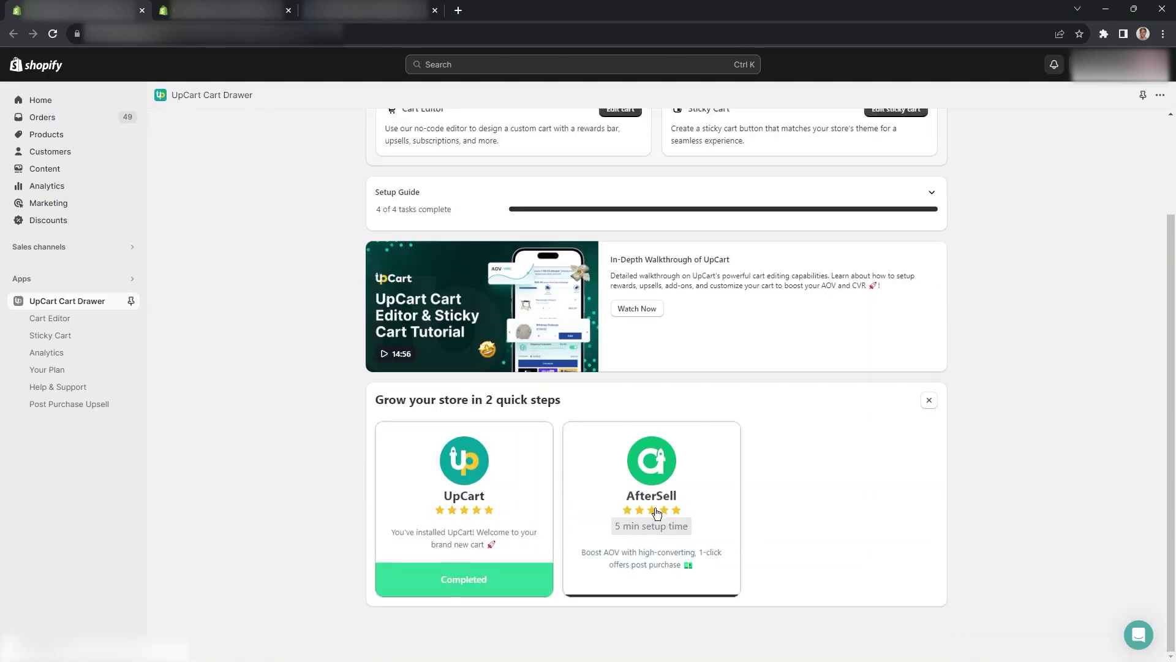
pyautogui.scroll(2, 366, 360)
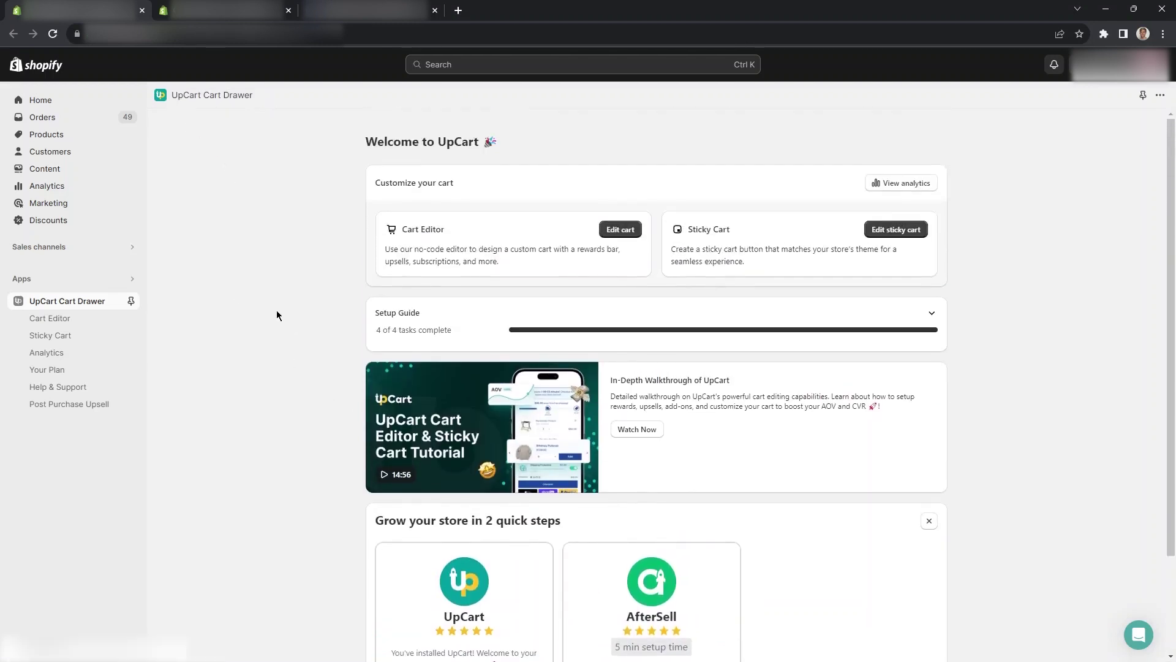
# Open the Cart Editor and review the Rewards settings, including the text after completing the rewards bar and the minimum amount
pyautogui.click(610, 236)
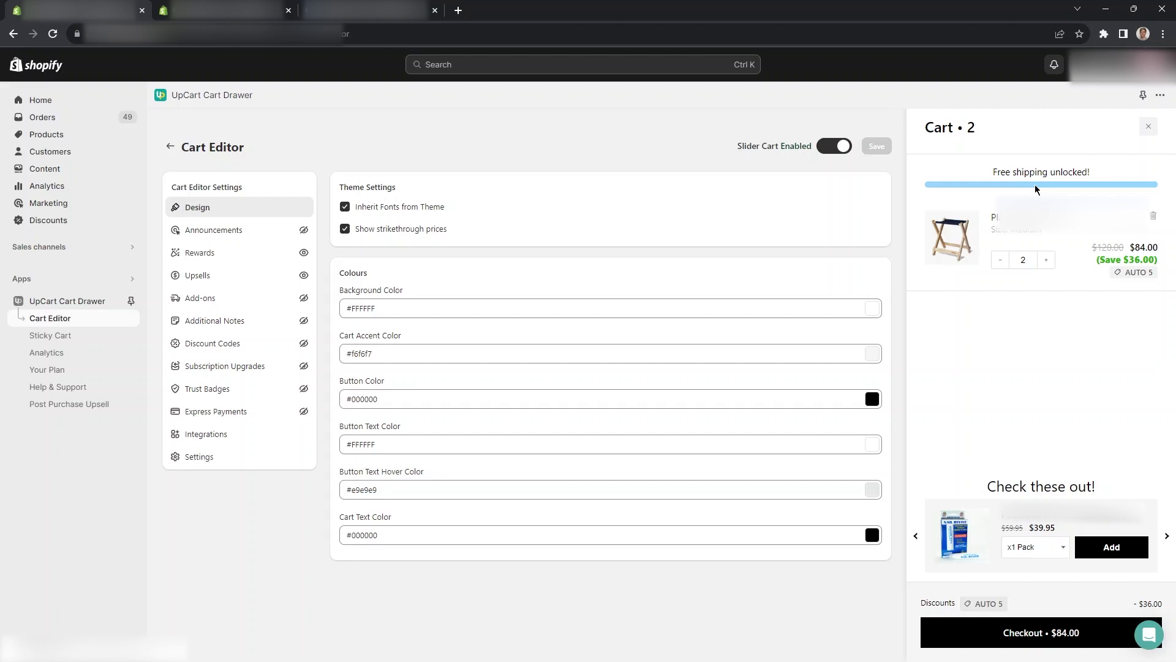
pyautogui.click(200, 253)
pyautogui.scroll(-2, 208, 245)
pyautogui.scroll(1, 223, 210)
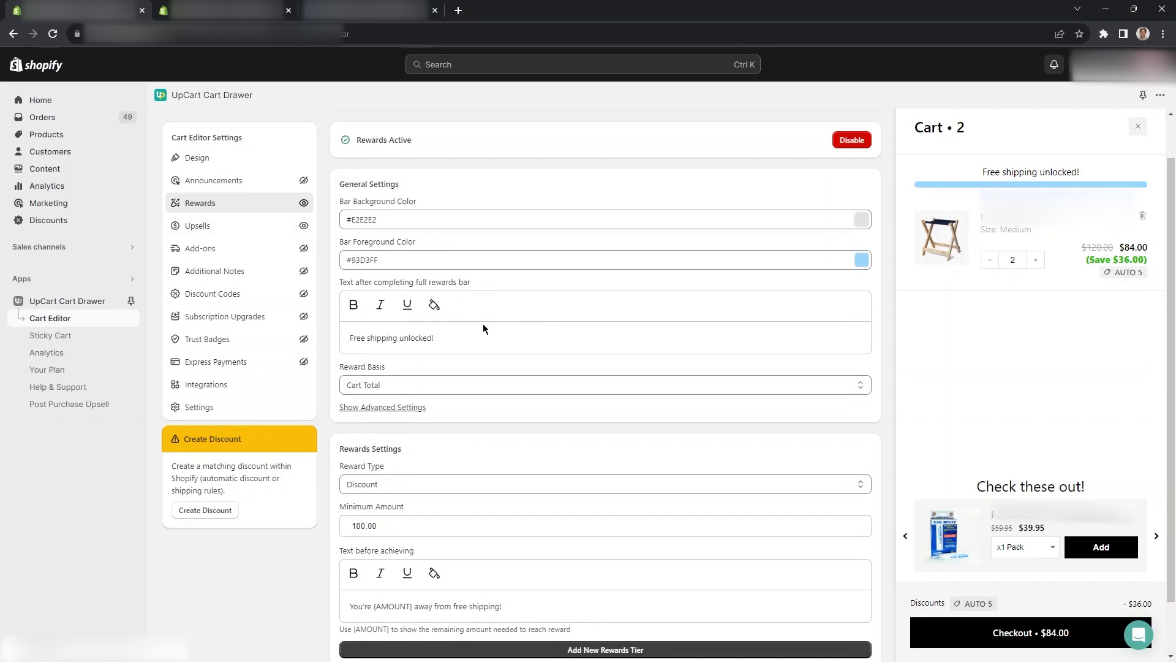
pyautogui.moveTo(440, 338); pyautogui.dragTo(371, 317)
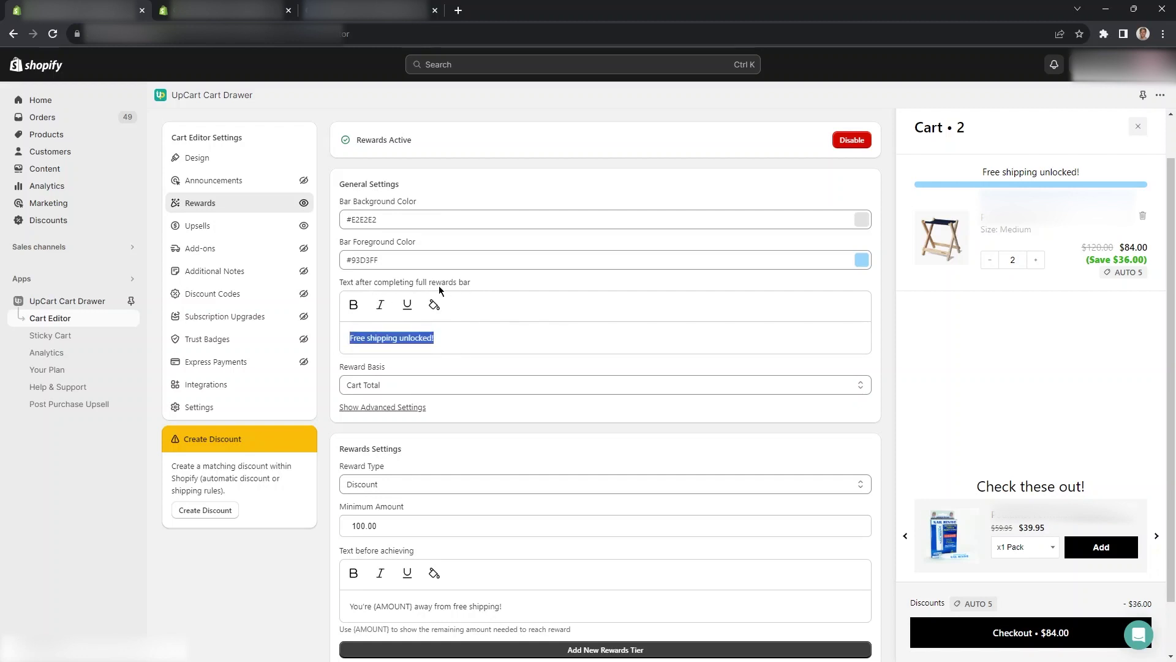
pyautogui.click(405, 351)
pyautogui.scroll(-1, 448, 354)
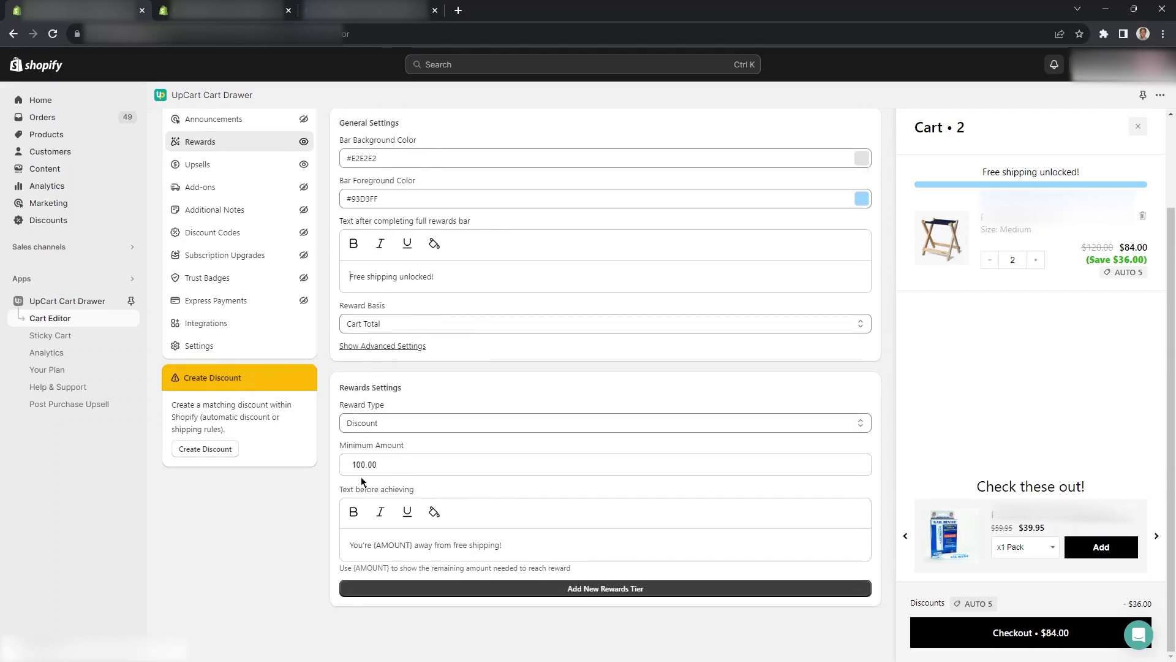
pyautogui.doubleClick(378, 468)
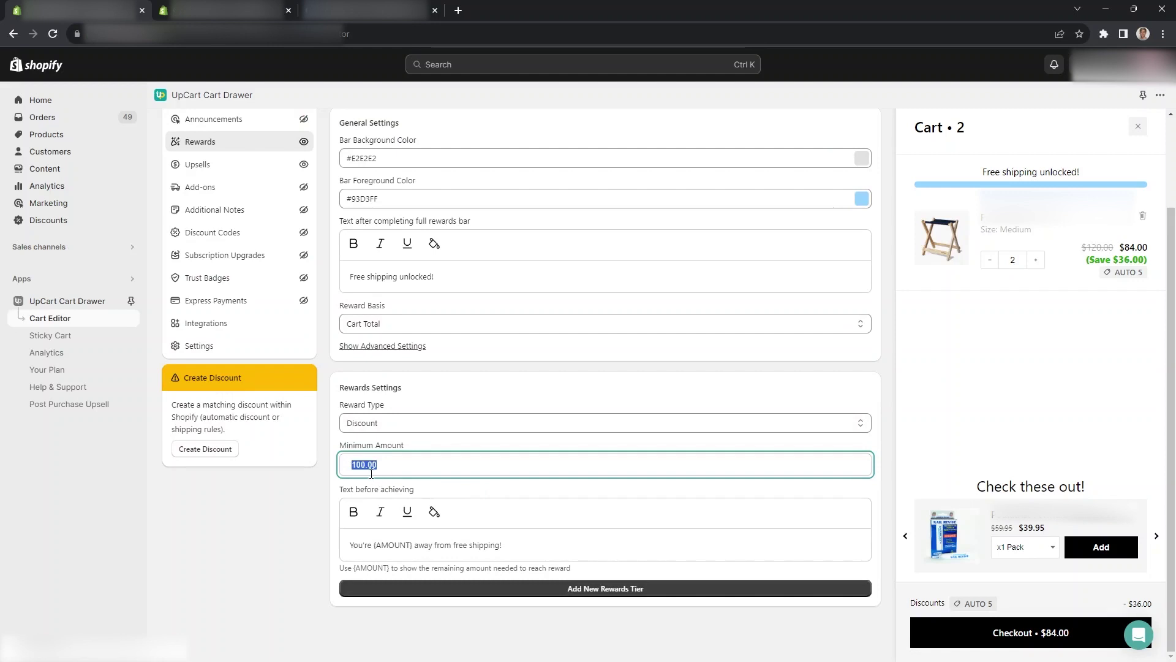
pyautogui.click(284, 522)
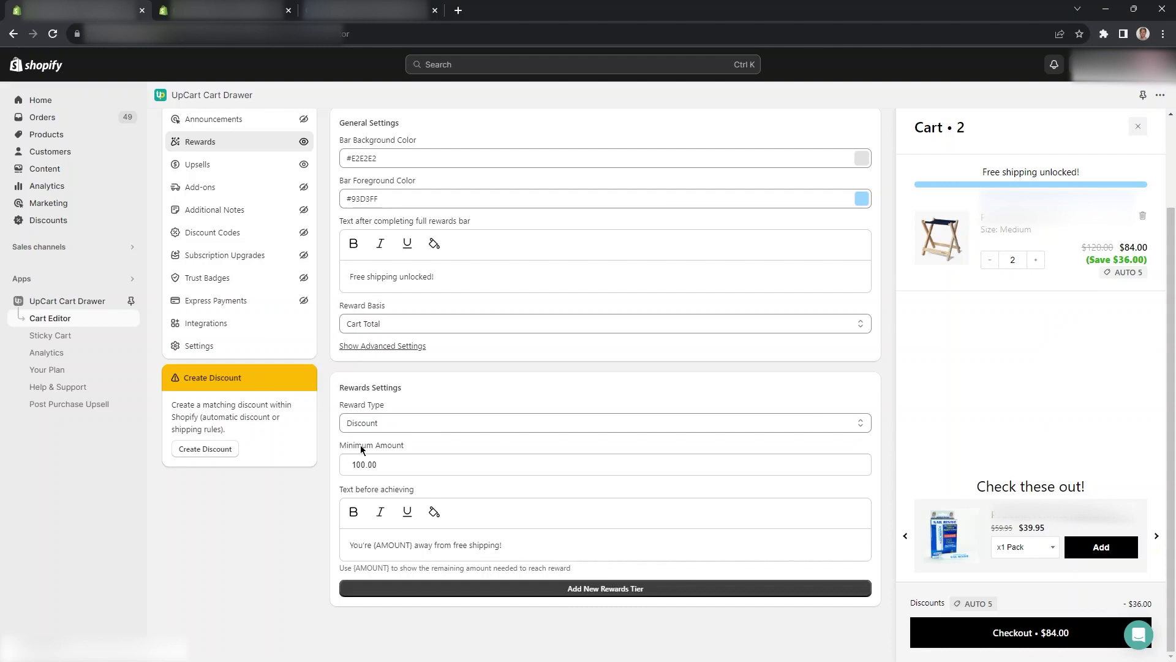
pyautogui.scroll(1, 368, 333)
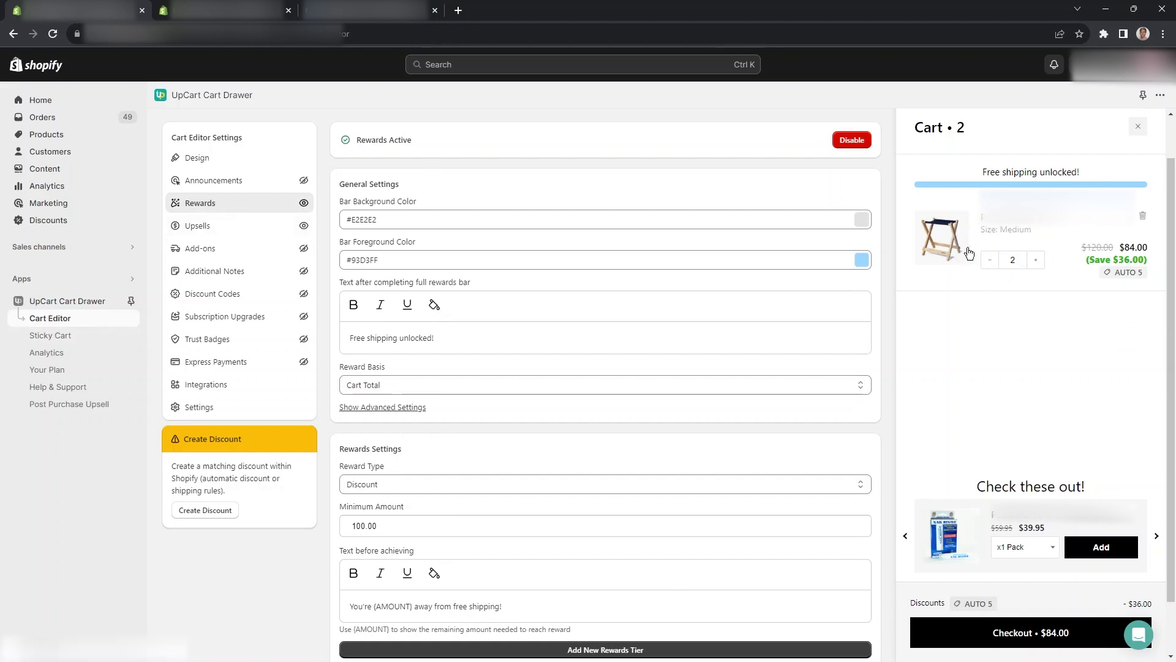
# Open the manual upsell configuration in the Upsells settings and preview a new upsell's trigger and product options, removing the blank entry
pyautogui.click(208, 226)
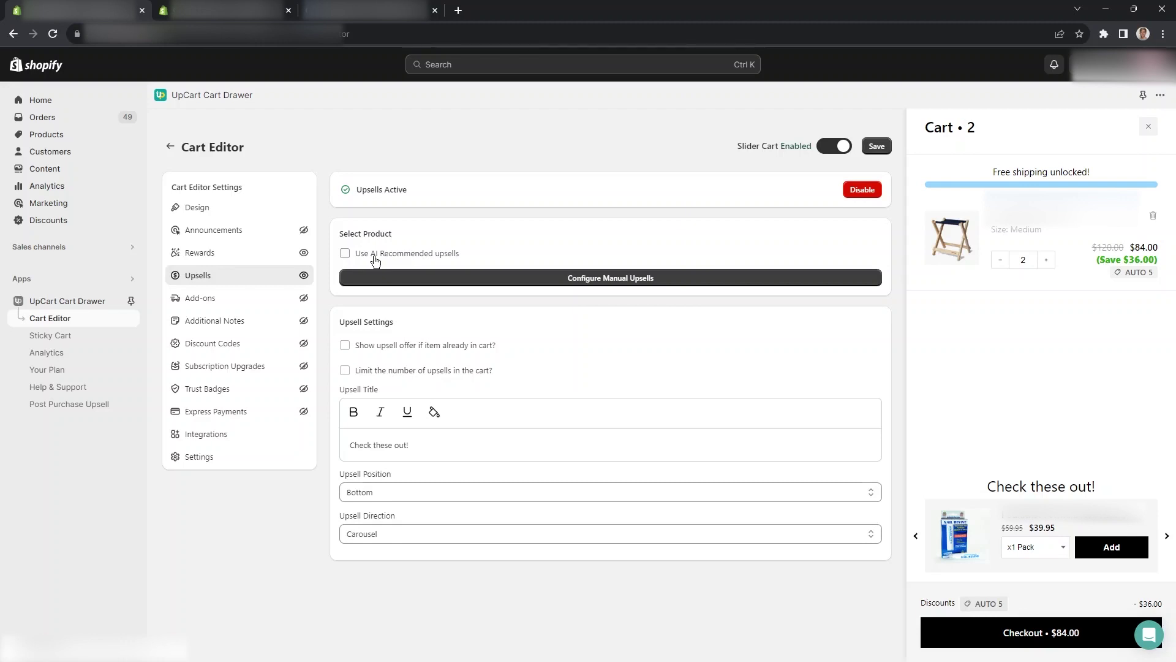
pyautogui.click(546, 279)
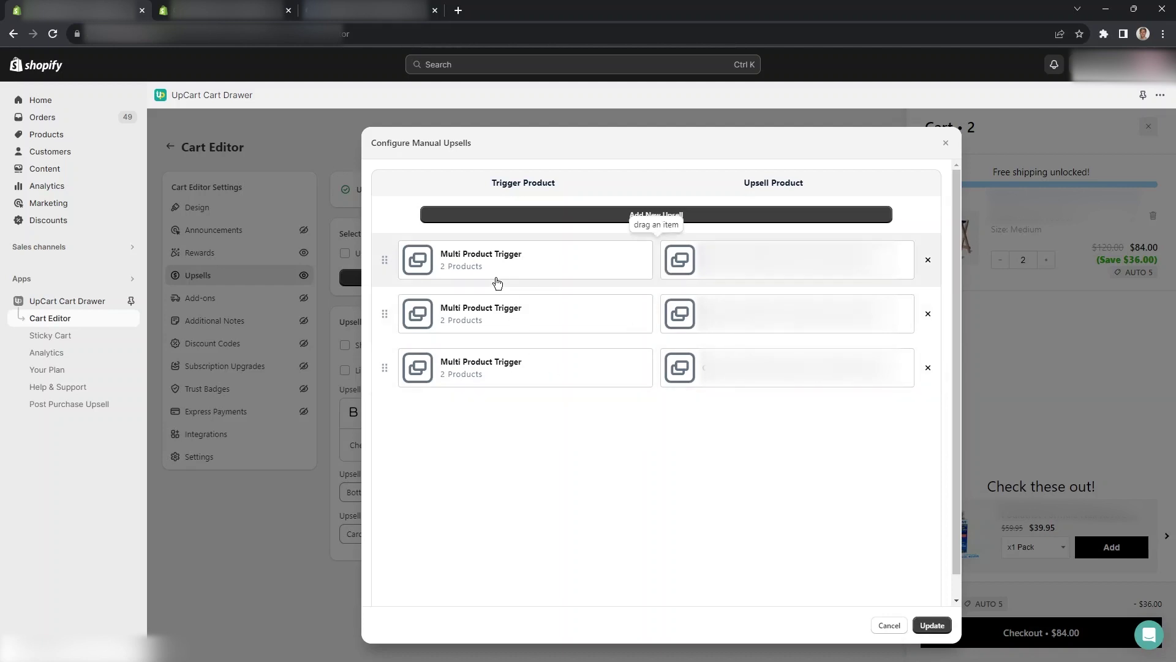
pyautogui.click(542, 216)
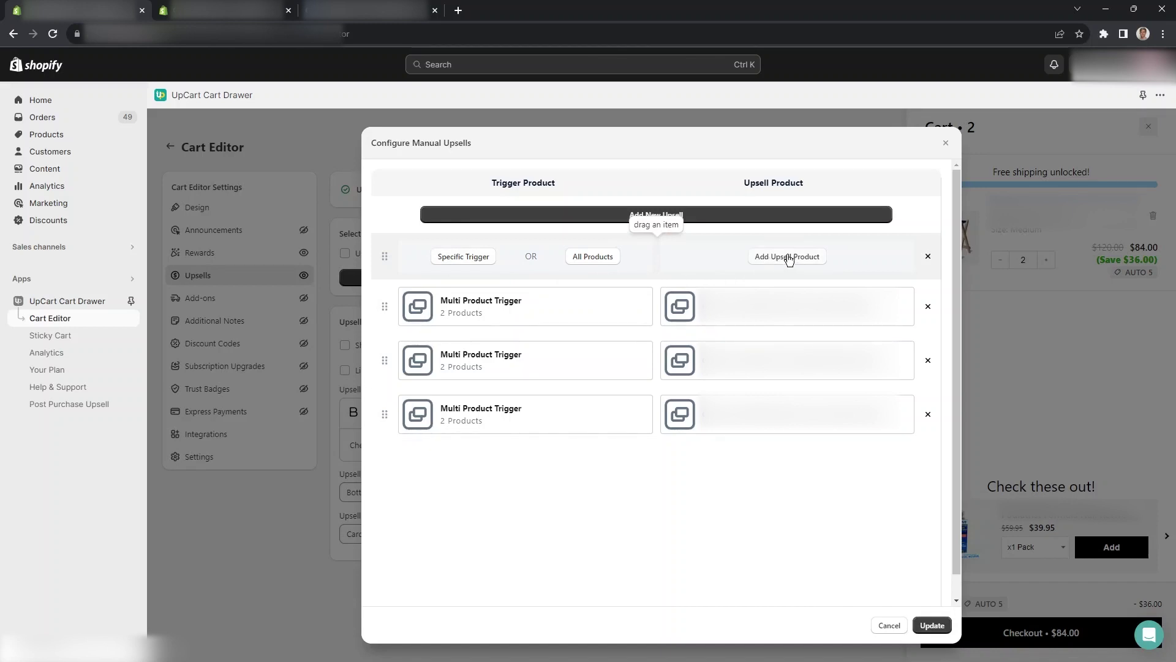
pyautogui.click(926, 258)
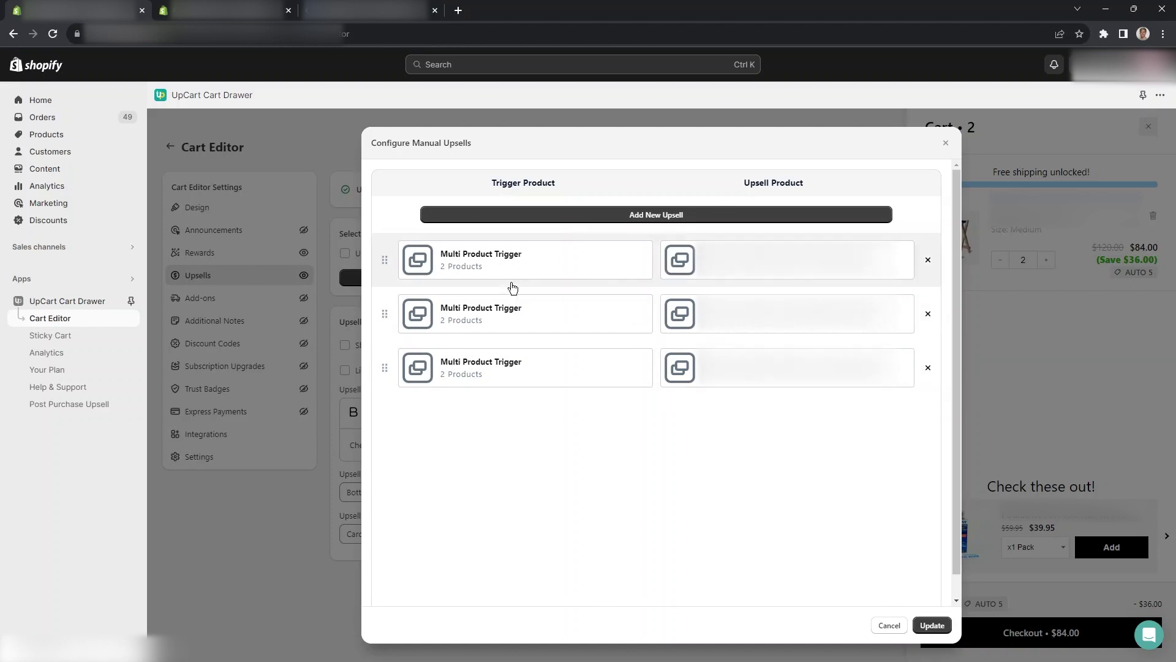
# Inspect the first manual upsell's trigger products and its upsell product and collection choices, leaving the configuration without updating it
pyautogui.click(514, 263)
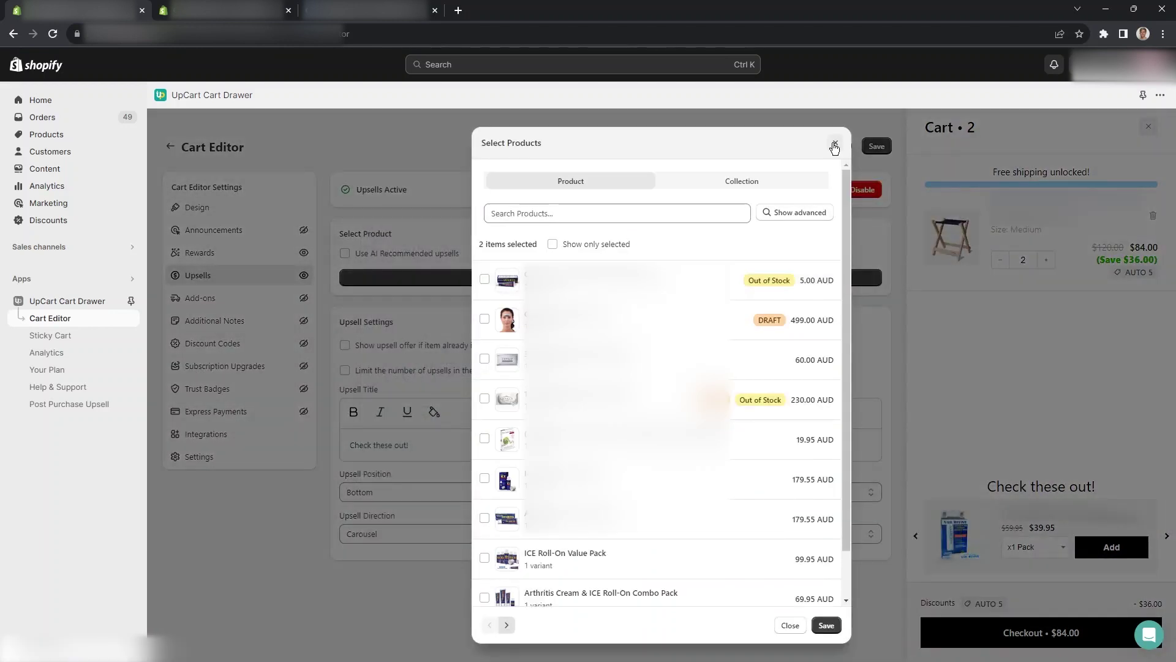
pyautogui.click(834, 145)
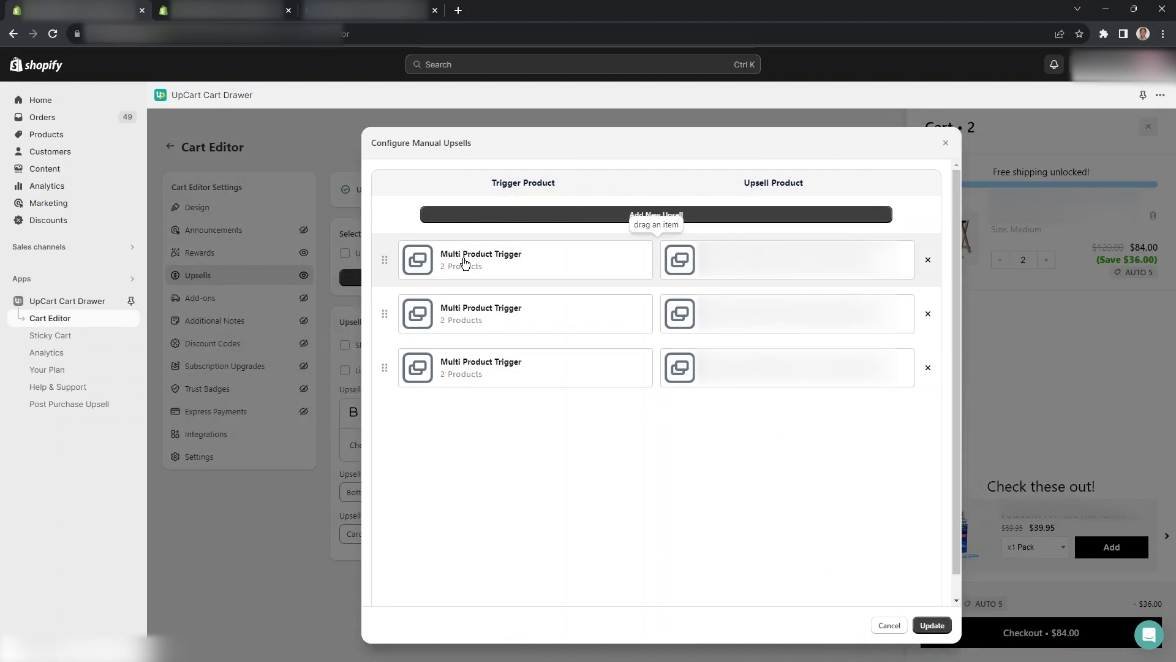
pyautogui.click(731, 273)
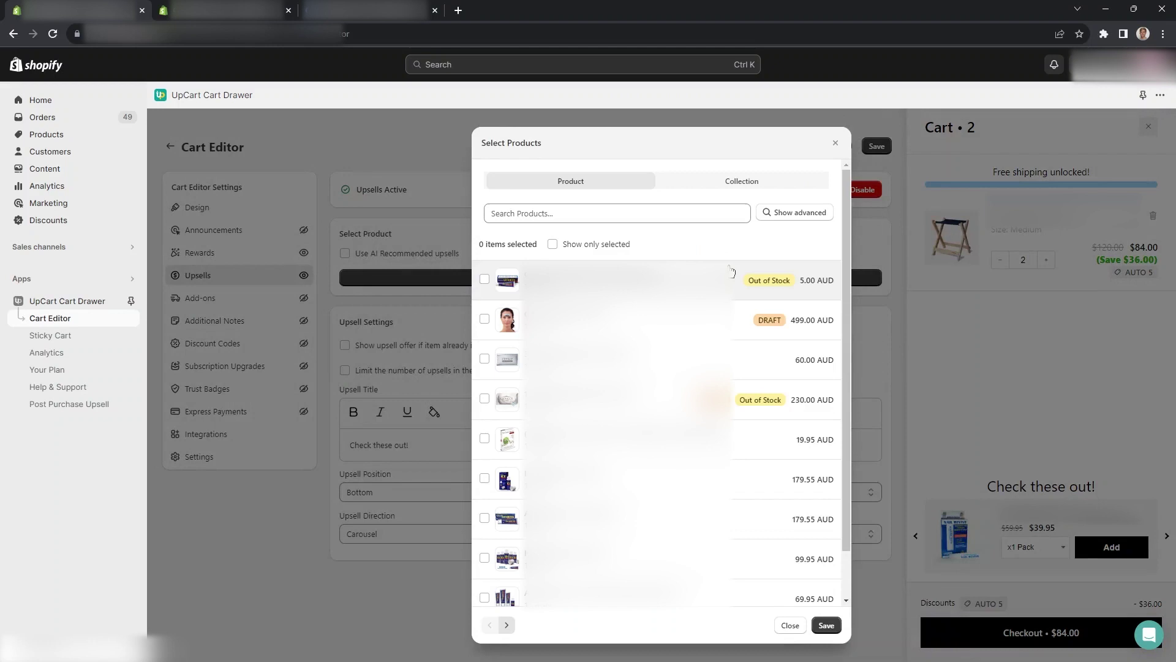
pyautogui.click(704, 185)
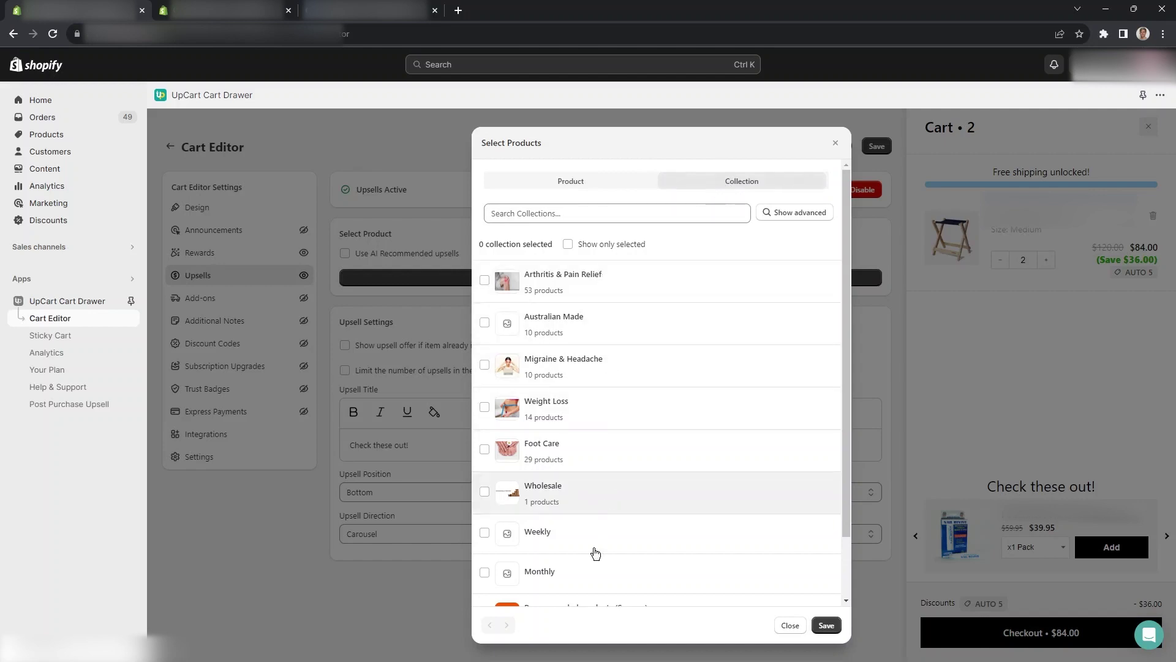
pyautogui.click(790, 626)
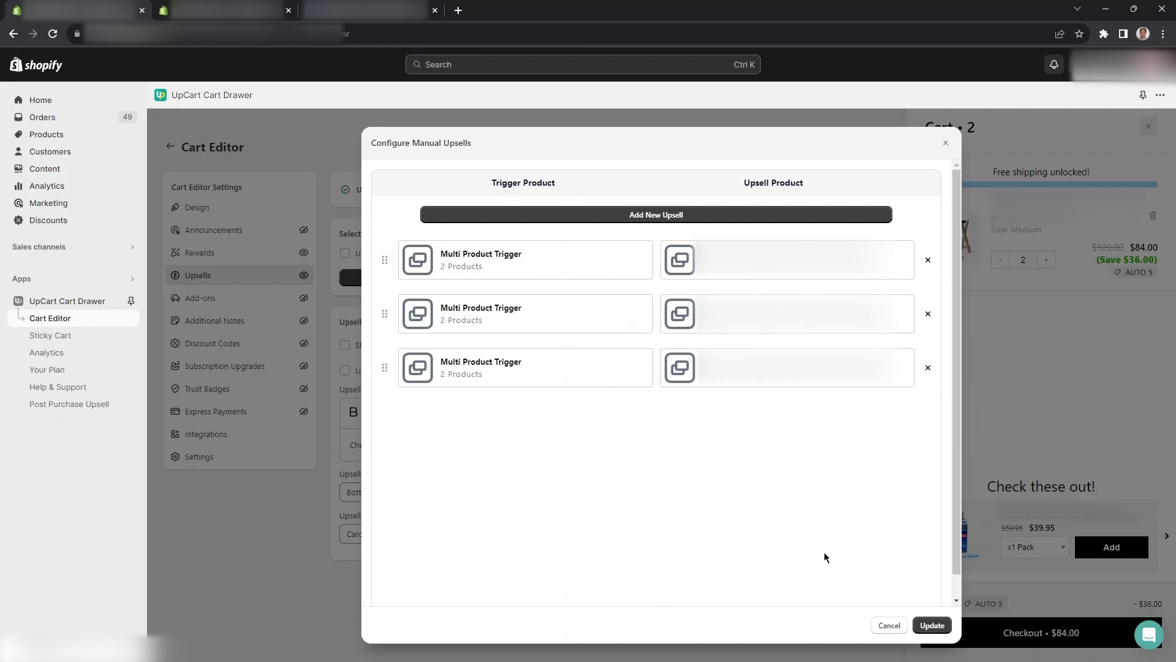
pyautogui.click(888, 625)
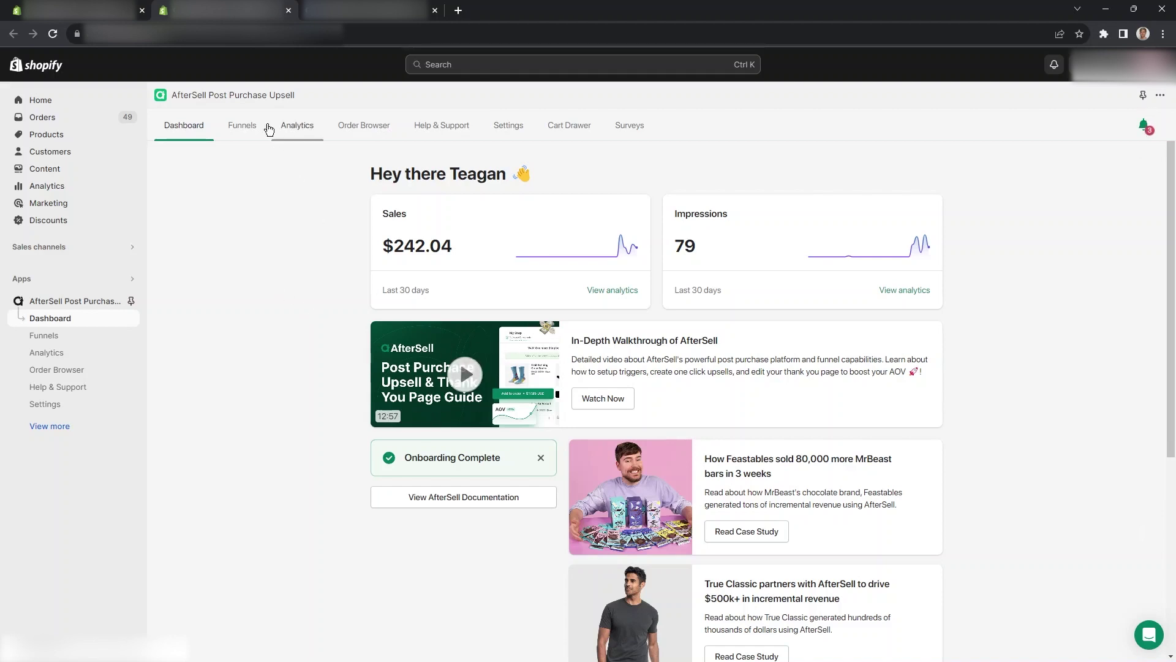
# In AfterSell Post Purchase Upsell, open the second funnel for editing and review the products selected for its product/collection trigger
pyautogui.click(251, 126)
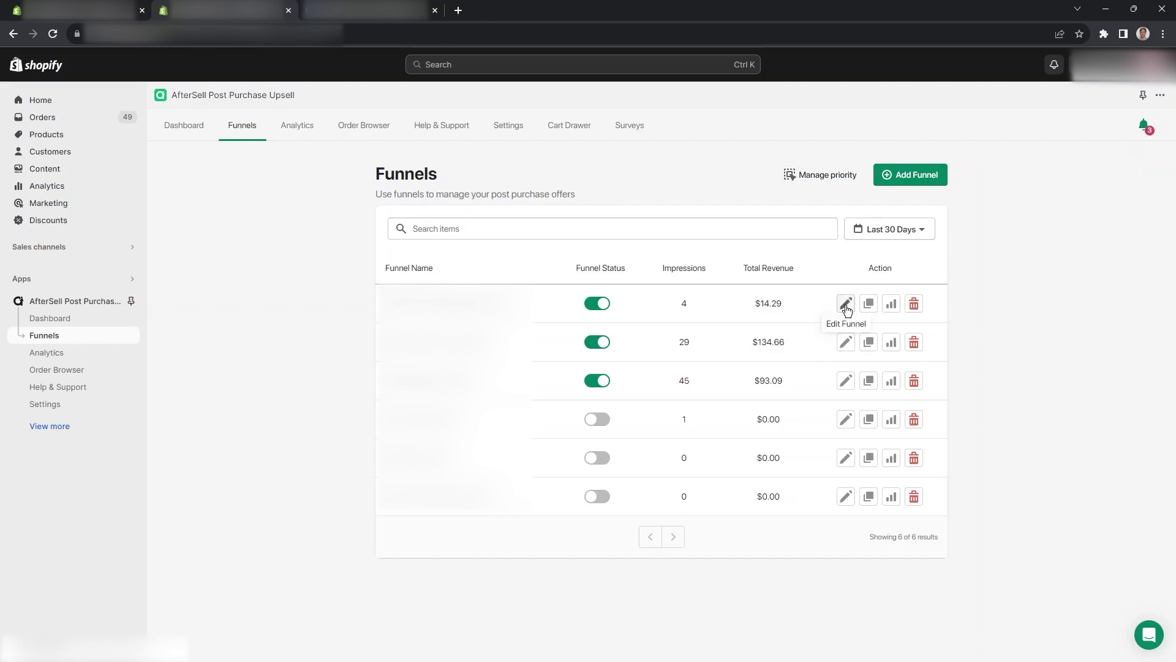
pyautogui.click(846, 341)
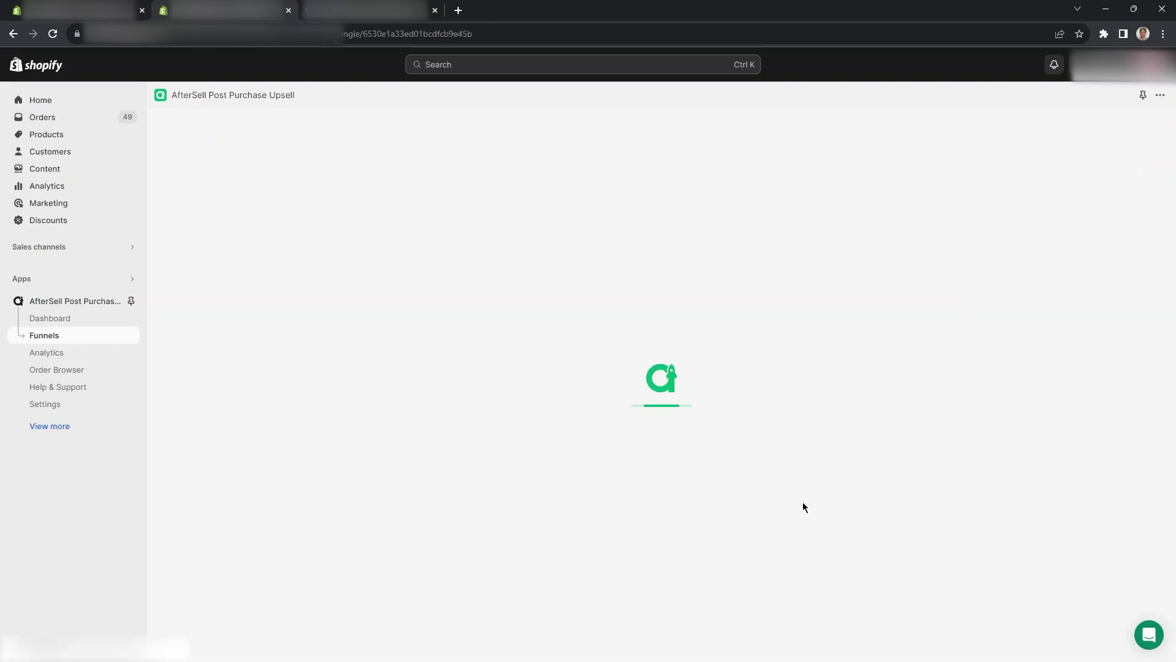
pyautogui.scroll(-2, 275, 447)
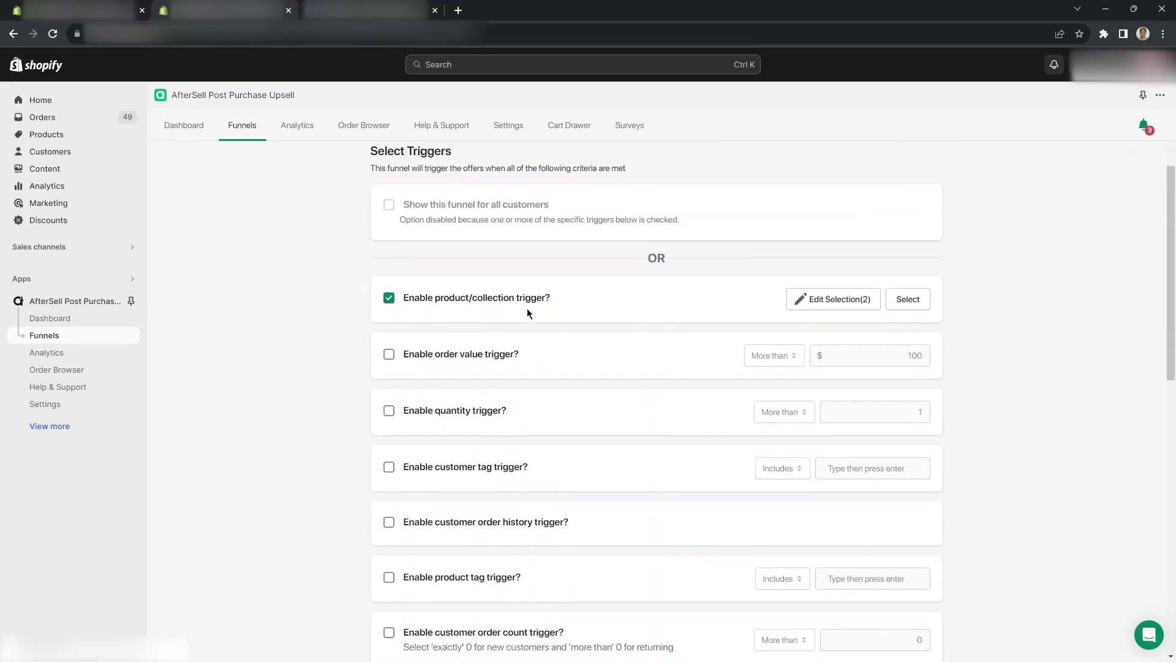
pyautogui.click(834, 310)
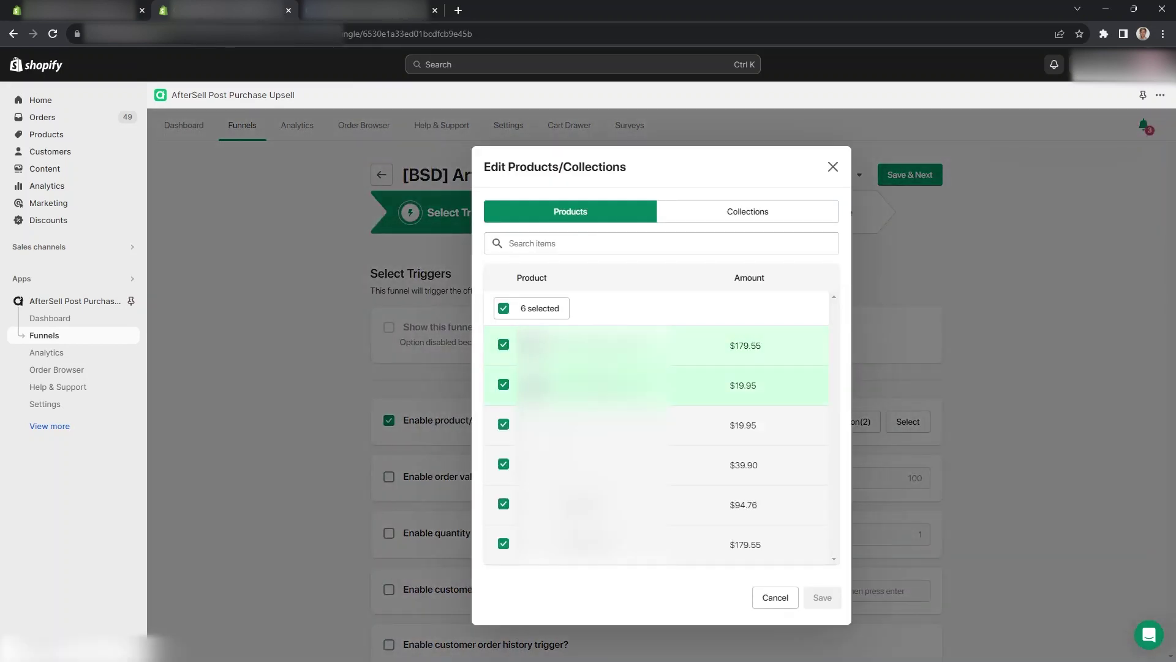
pyautogui.click(777, 596)
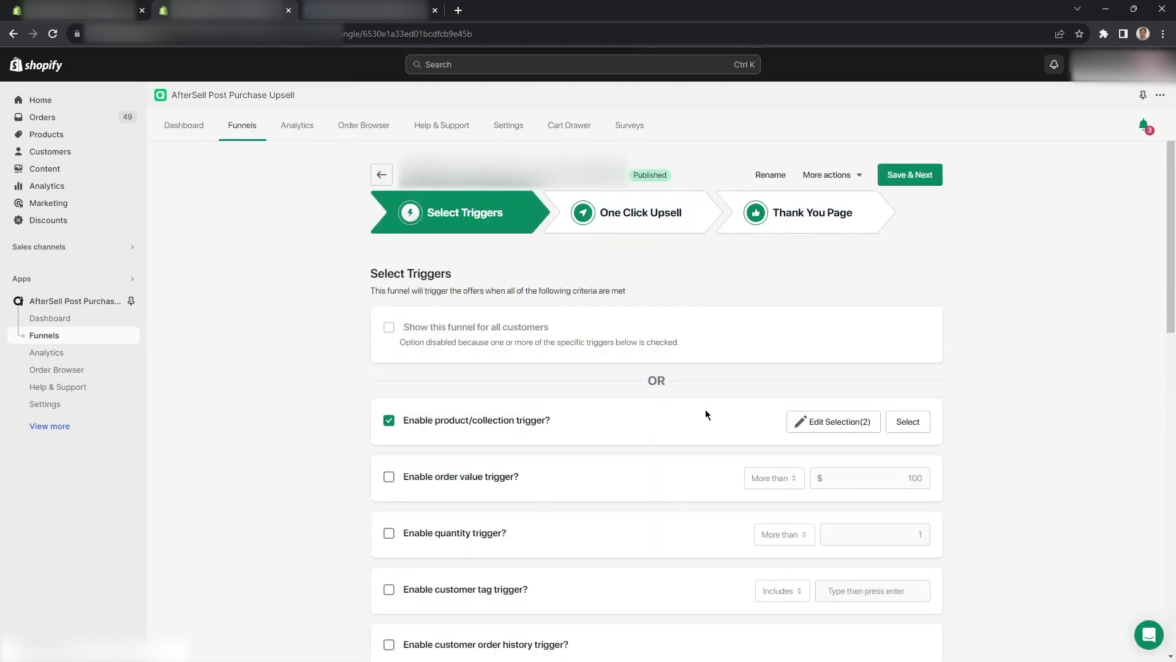
# Review the funnel's One Click Upsell offers for accepted and declined cases and its Thank You Page stage, and return to the dashboard
pyautogui.click(895, 176)
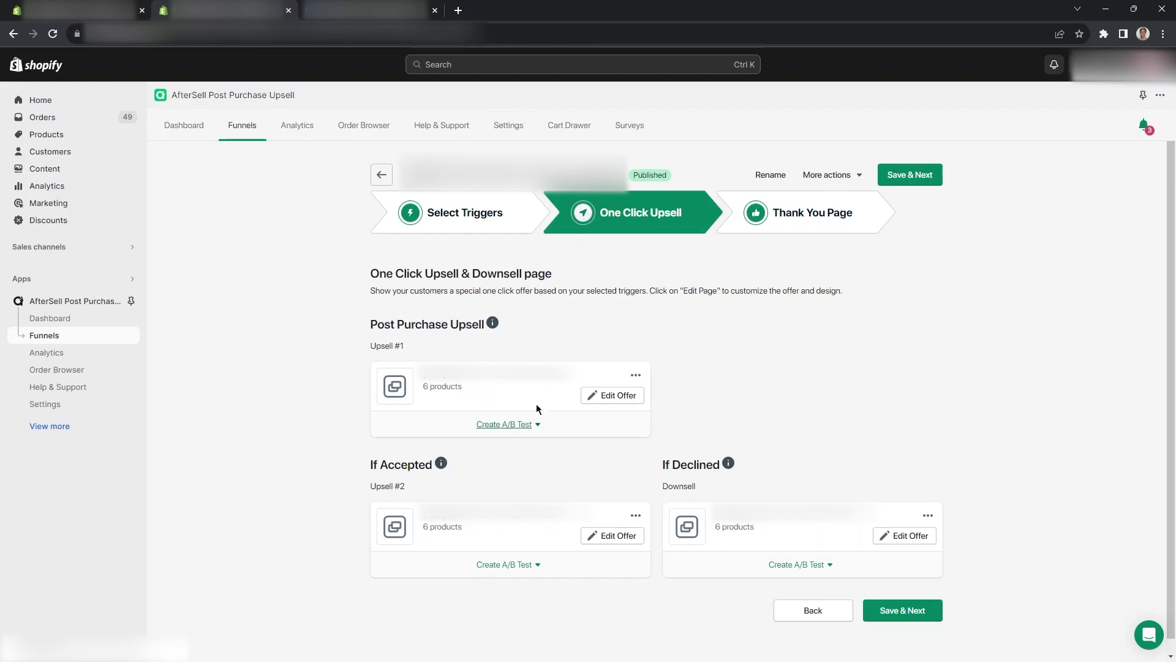
pyautogui.moveTo(370, 465); pyautogui.dragTo(425, 464)
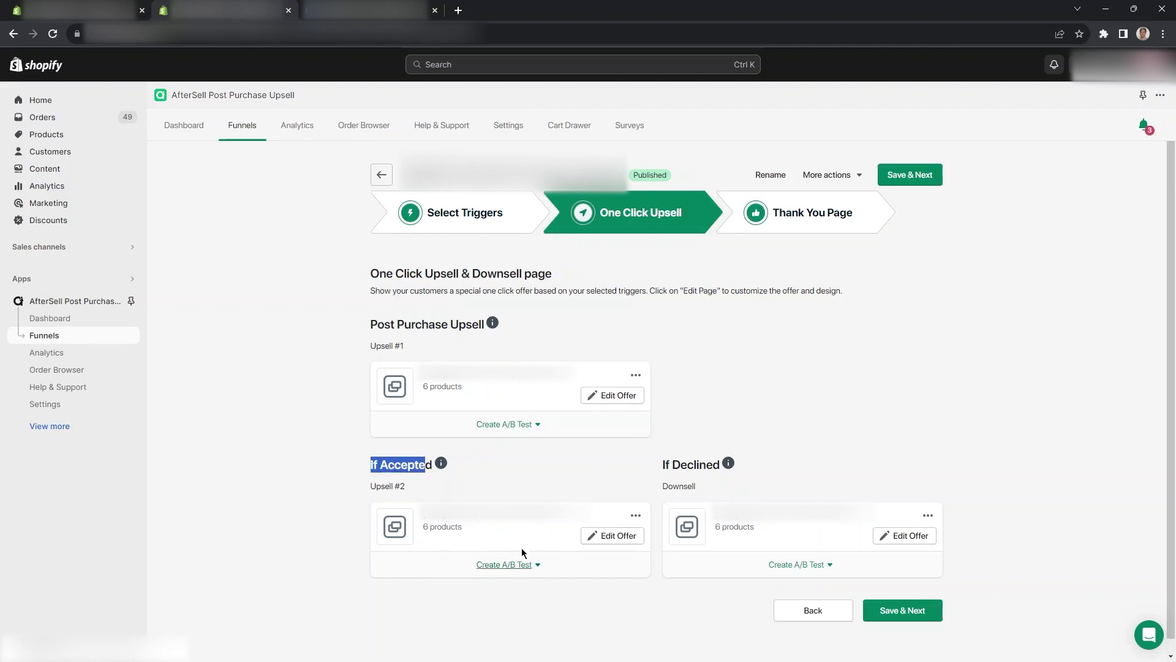
pyautogui.click(299, 499)
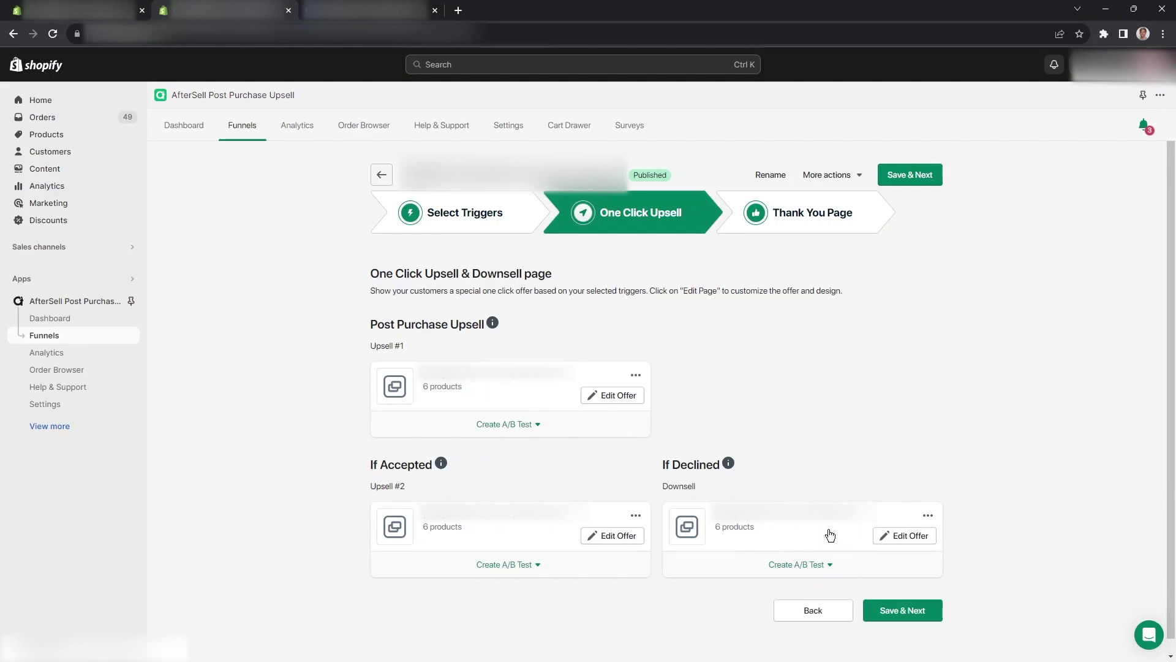
pyautogui.click(900, 181)
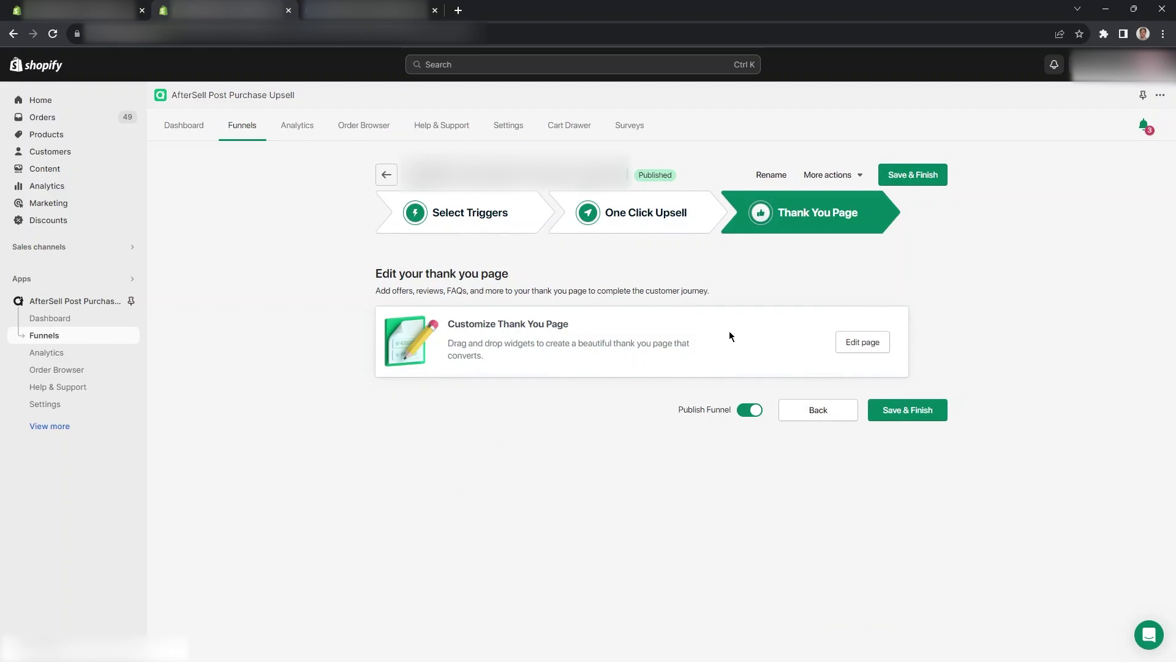
pyautogui.click(810, 415)
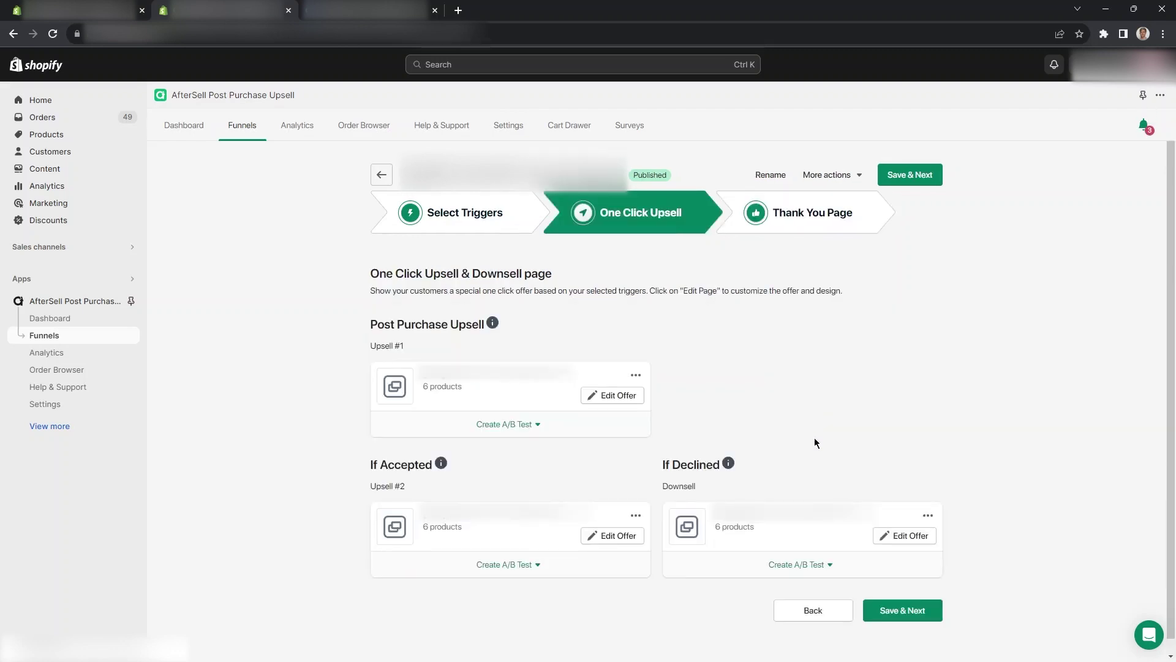
pyautogui.click(187, 136)
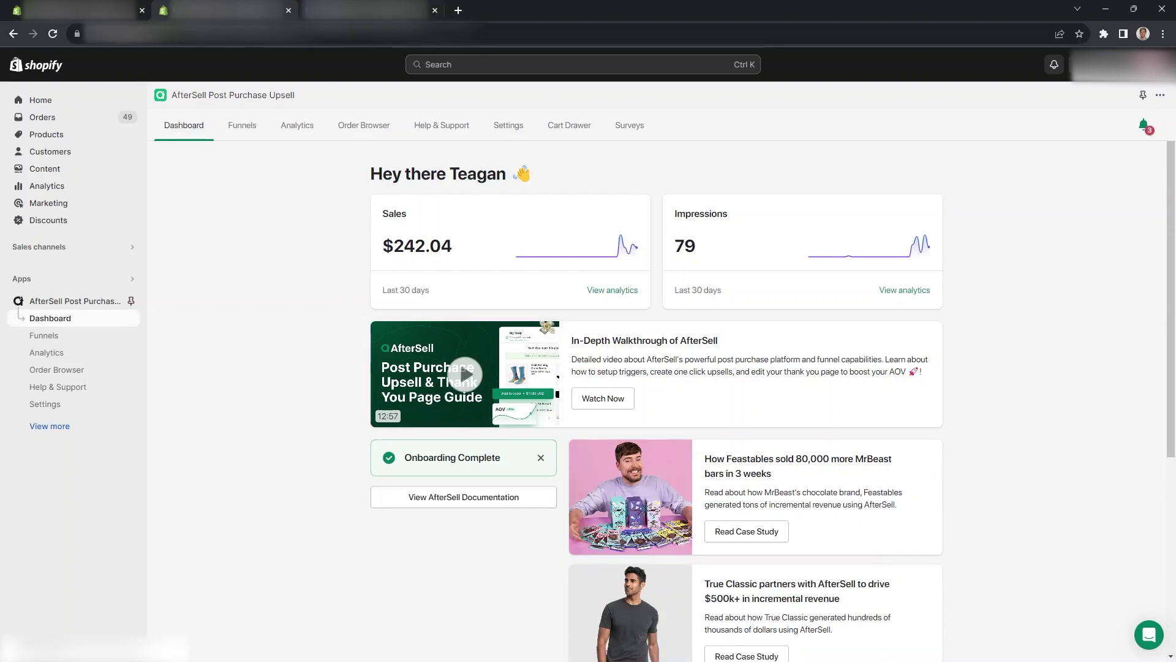
# Switch back to the storefront product page and review the free-shipping message in the cart drawer
pyautogui.hotkey('ctrl', 'Tab')
pyautogui.moveTo(947, 122); pyautogui.dragTo(1152, 129)
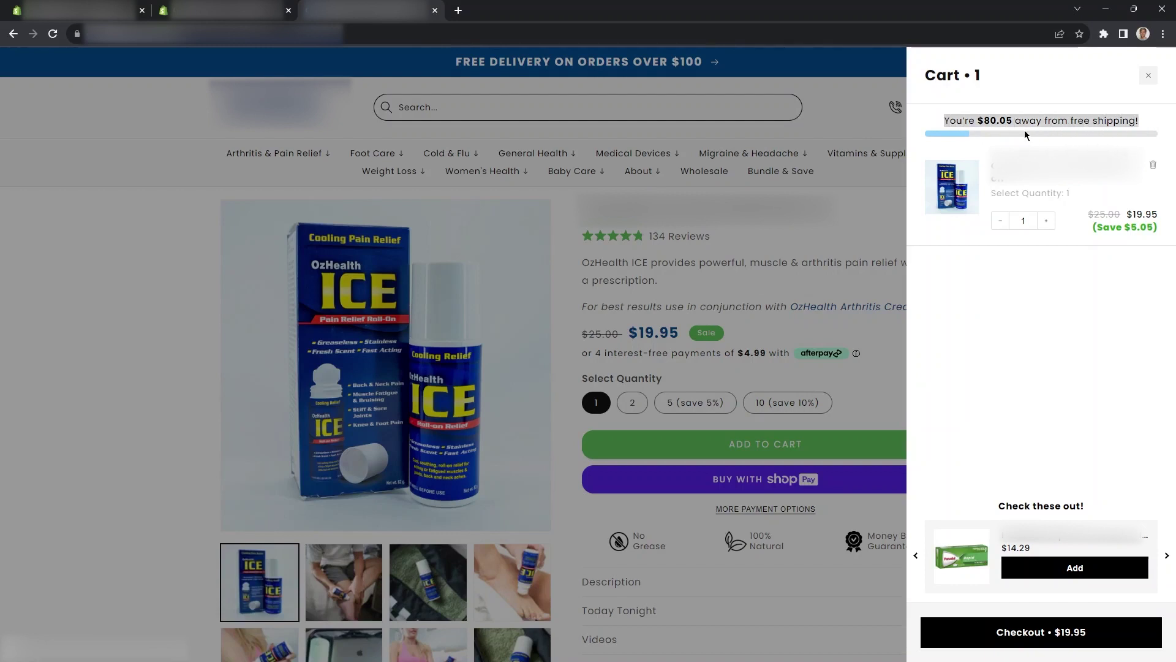
pyautogui.click(1023, 96)
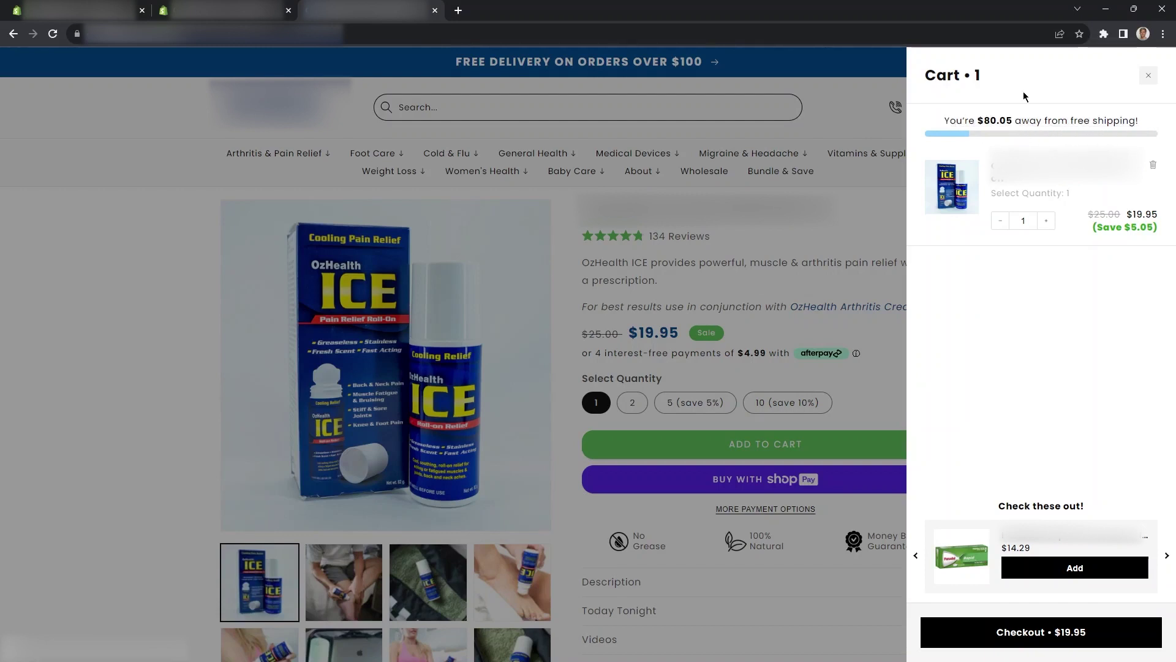